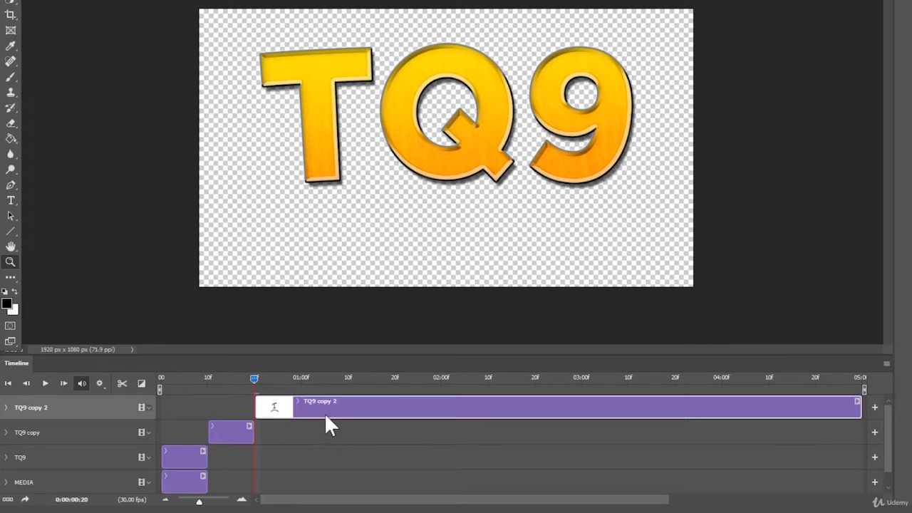
Delete the TQ9 copy 2 layer and move the playhead to frame 14, within the TQ9 copy clip.
{"action": "key", "text": "Delete"}
{"action": "left_click_drag", "start_coordinate": [250, 379], "coordinate": [224, 398]}
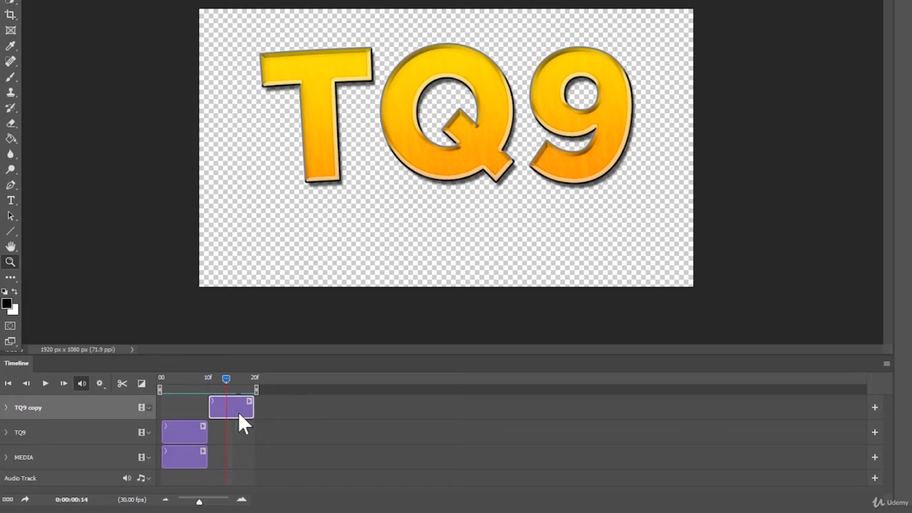
Enlarge the TQ9 copy lettering with Free Transform so its bounding box spans the canvas width, and center it vertically.
{"action": "left_click_drag", "start_coordinate": [499, 127], "coordinate": [491, 126]}
{"action": "key", "text": "v"}
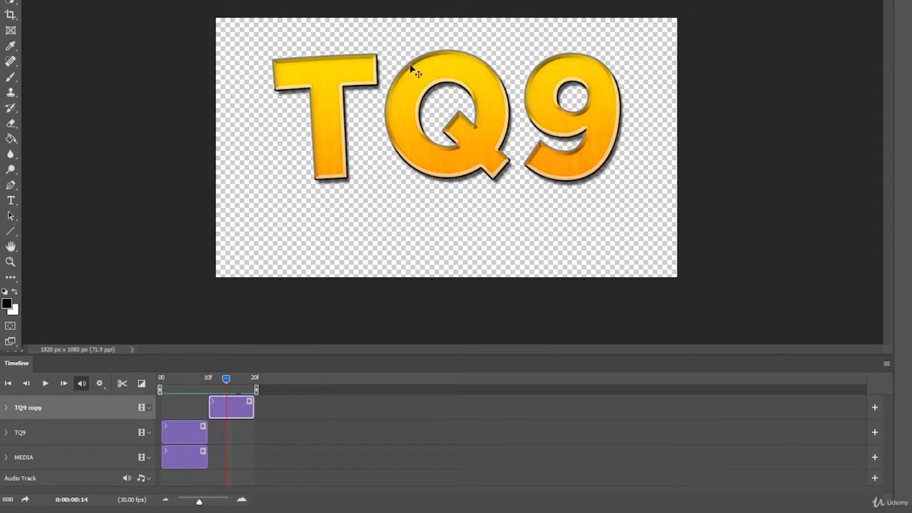
{"action": "key", "text": "ctrl+t"}
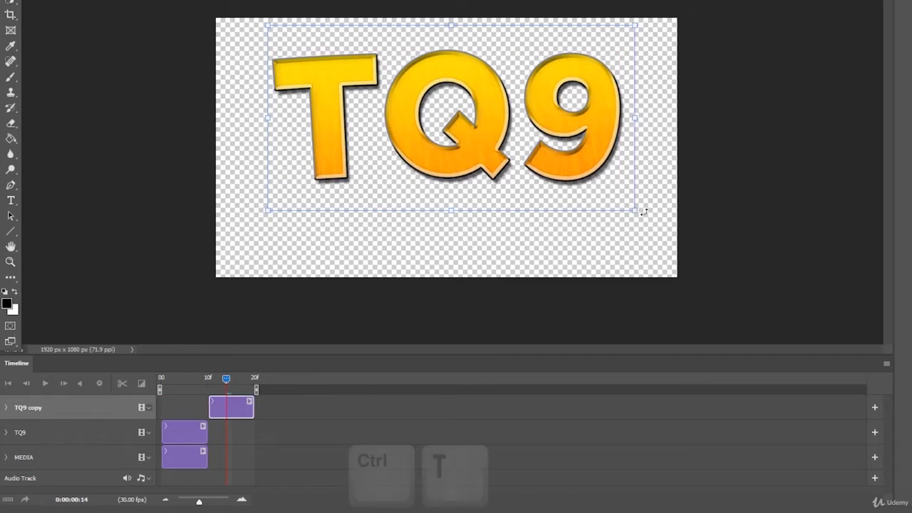
{"action": "left_click_drag", "start_coordinate": [609, 187], "coordinate": [604, 211]}
{"action": "left_click_drag", "start_coordinate": [639, 242], "coordinate": [670, 291]}
{"action": "left_click_drag", "start_coordinate": [263, 54], "coordinate": [224, 22]}
{"action": "left_click_drag", "start_coordinate": [454, 99], "coordinate": [453, 100]}
{"action": "key", "text": "Return"}
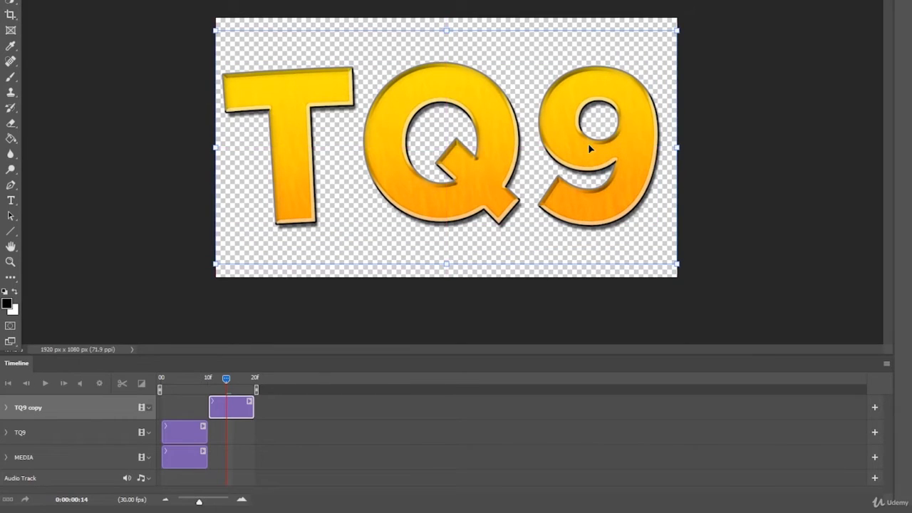
Nudge the enlarged TQ9 copy lettering two large increments to the right and apply the transform.
{"action": "key", "text": "ctrl+t"}
{"action": "key", "text": "shift+Right"}
{"action": "key", "text": "shift+Right"}
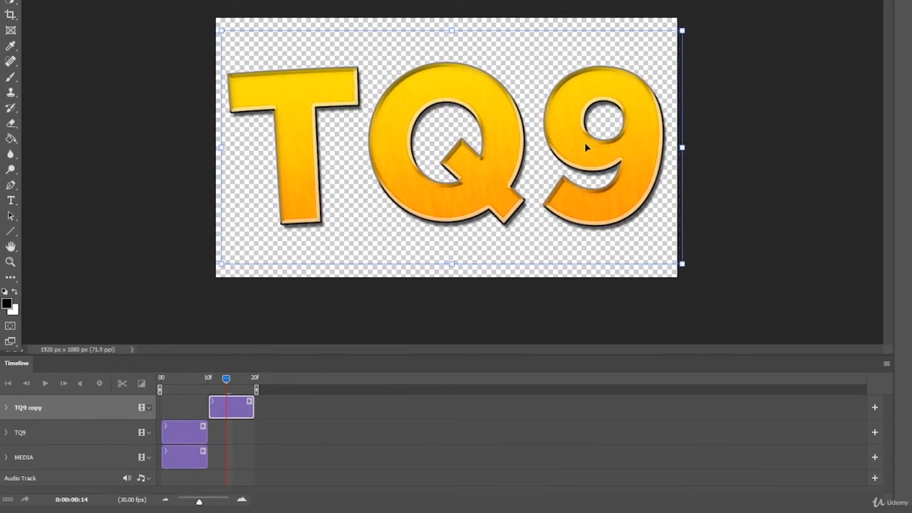
{"action": "key", "text": "Return"}
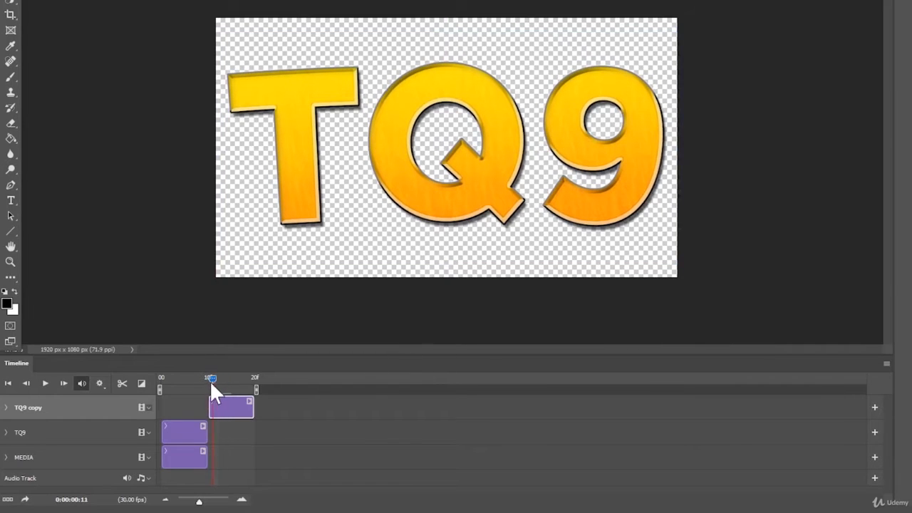
Return to the first frame and play the animation through the enlarged TQ9 clip.
{"action": "left_click_drag", "start_coordinate": [210, 383], "coordinate": [198, 396]}
{"action": "key", "text": "space"}
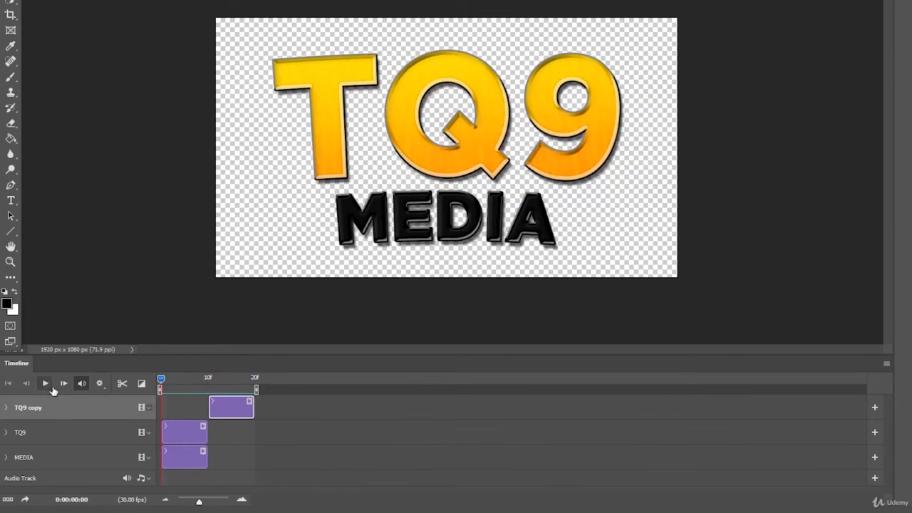
{"action": "left_click", "coordinate": [45, 384]}
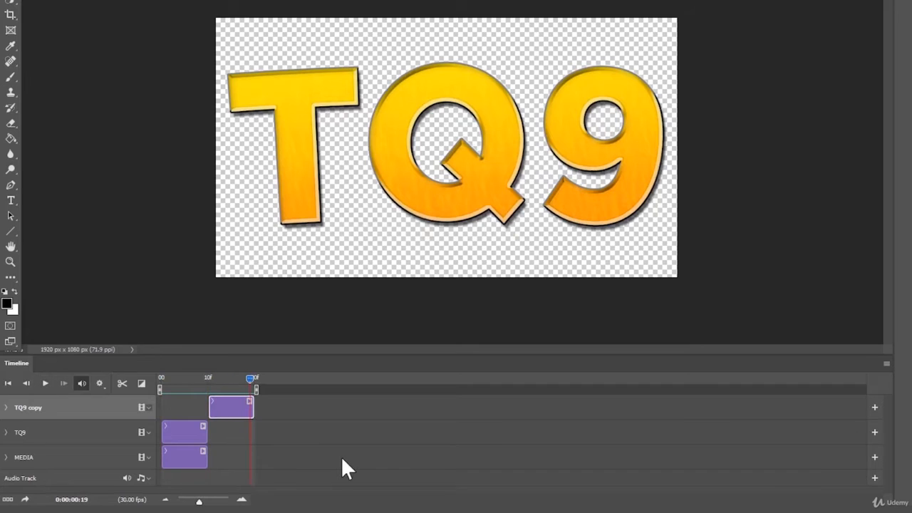
Duplicate the TQ9 and MEDIA clips together and place the copies at frame 20, after the TQ9 copy clip.
{"action": "left_click", "coordinate": [247, 458]}
{"action": "left_click", "coordinate": [192, 433]}
{"action": "left_click", "coordinate": [188, 456], "text": "shift"}
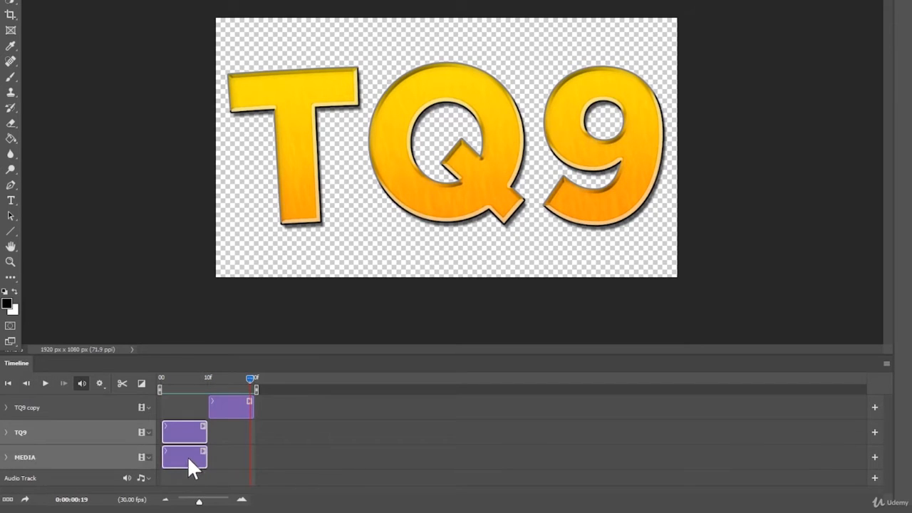
{"action": "key", "text": "ctrl+c"}
{"action": "key", "text": "ctrl+v"}
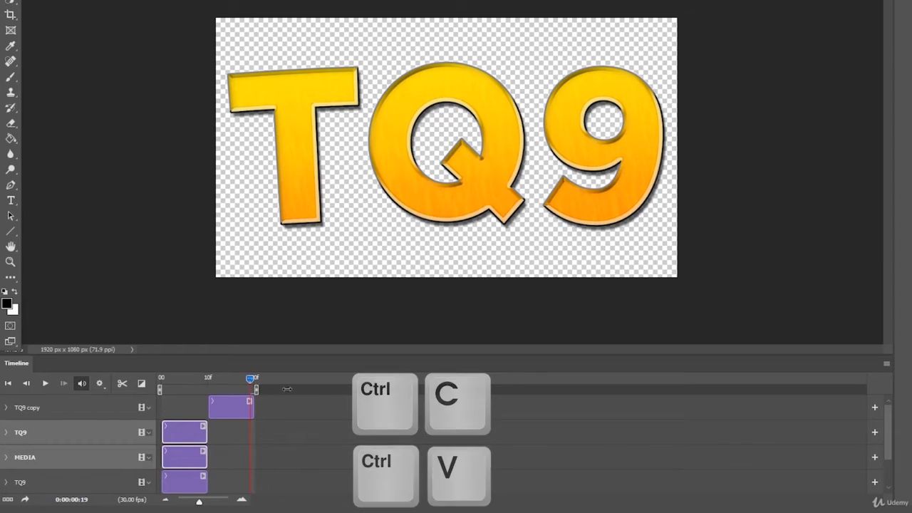
{"action": "left_click_drag", "start_coordinate": [191, 431], "coordinate": [281, 432]}
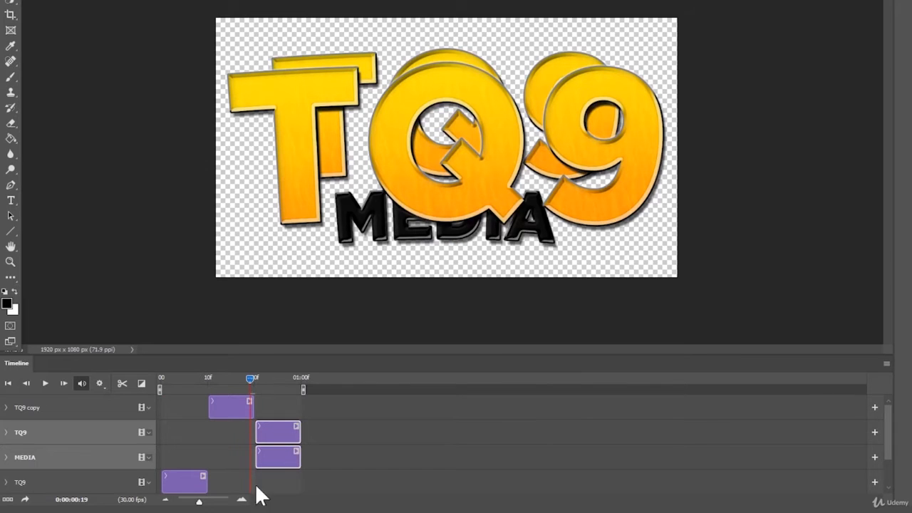
Magnify the timeline and play the one-second sequence from the first frame.
{"action": "left_click", "coordinate": [241, 501]}
{"action": "left_click", "coordinate": [241, 500]}
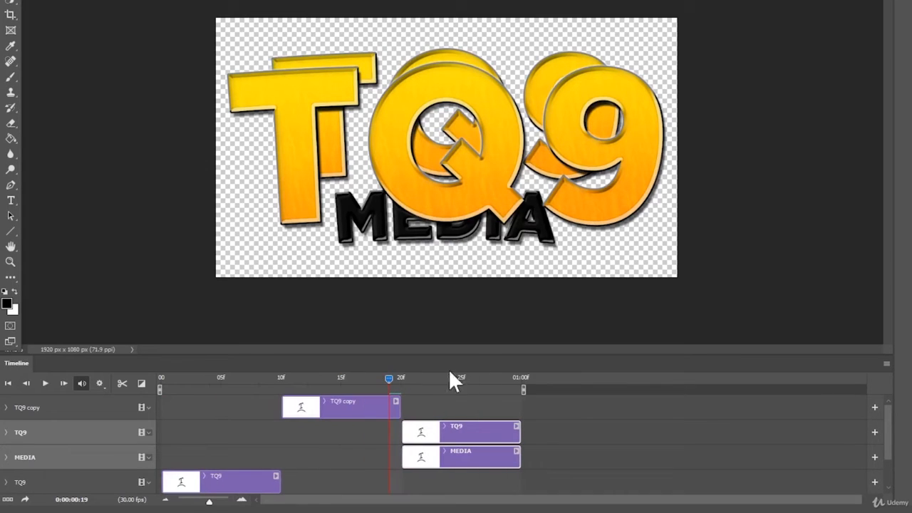
{"action": "left_click_drag", "start_coordinate": [394, 376], "coordinate": [187, 376]}
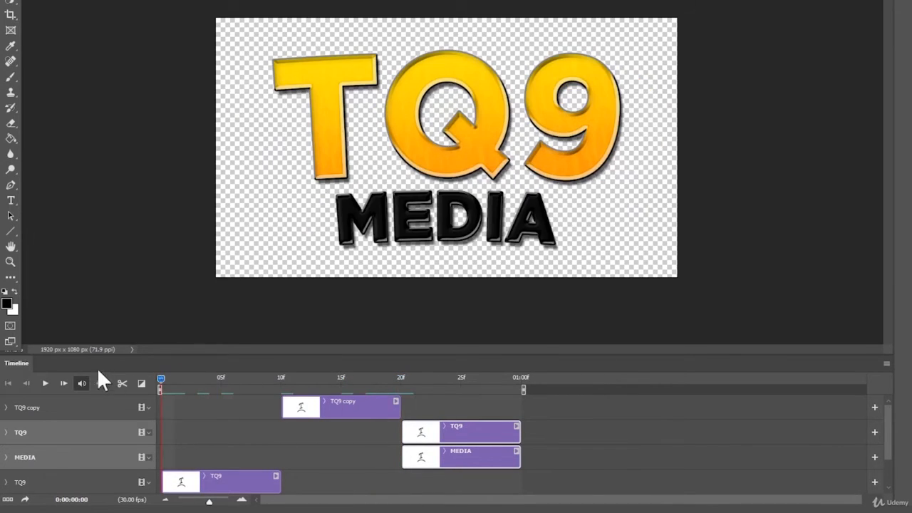
{"action": "left_click", "coordinate": [45, 383]}
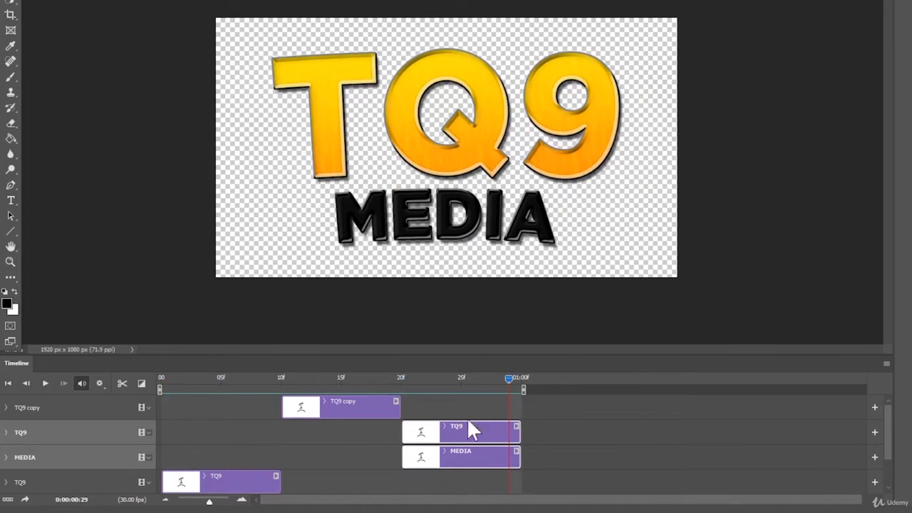
Duplicate the TQ9 copy clip and place the duplicate at 01:00f, after the second pair of TQ9 and MEDIA clips.
{"action": "left_click_drag", "start_coordinate": [215, 493], "coordinate": [203, 502]}
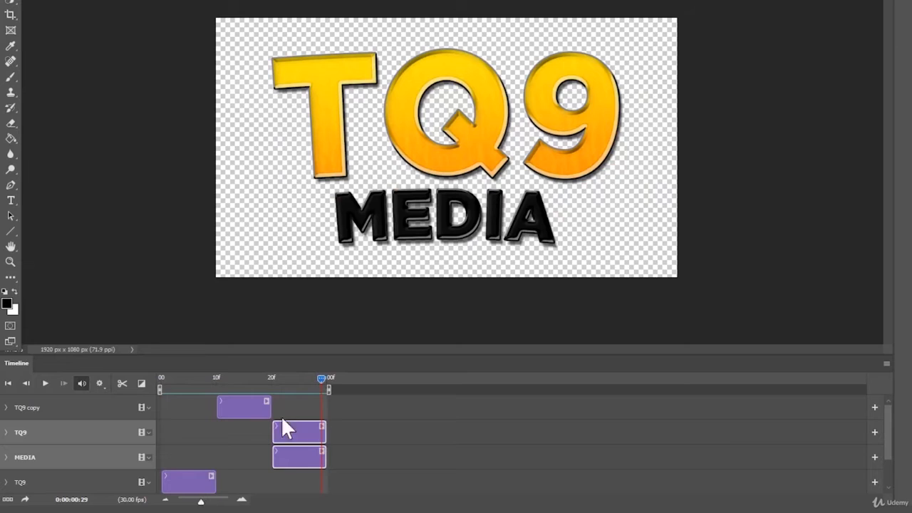
{"action": "left_click", "coordinate": [240, 410]}
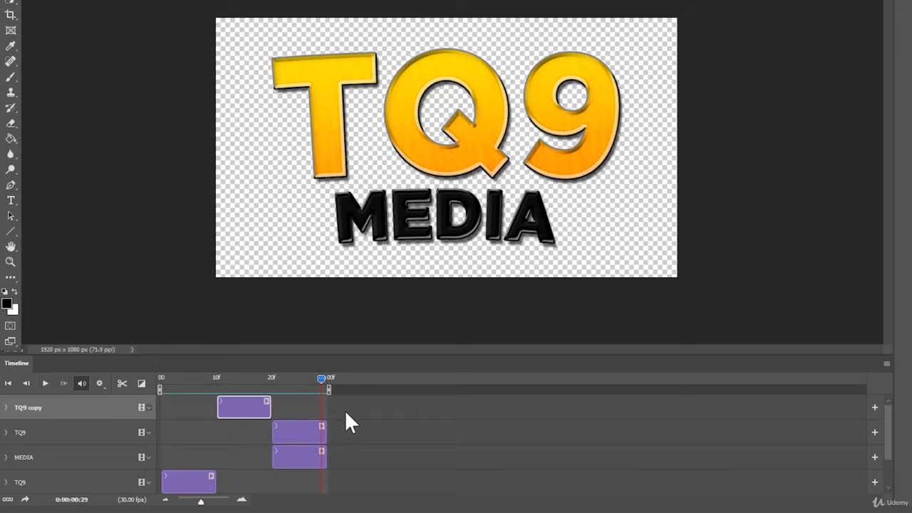
{"action": "key", "text": "ctrl+c"}
{"action": "key", "text": "ctrl+v"}
{"action": "left_click_drag", "start_coordinate": [186, 404], "coordinate": [279, 406]}
{"action": "left_click_drag", "start_coordinate": [349, 415], "coordinate": [354, 415]}
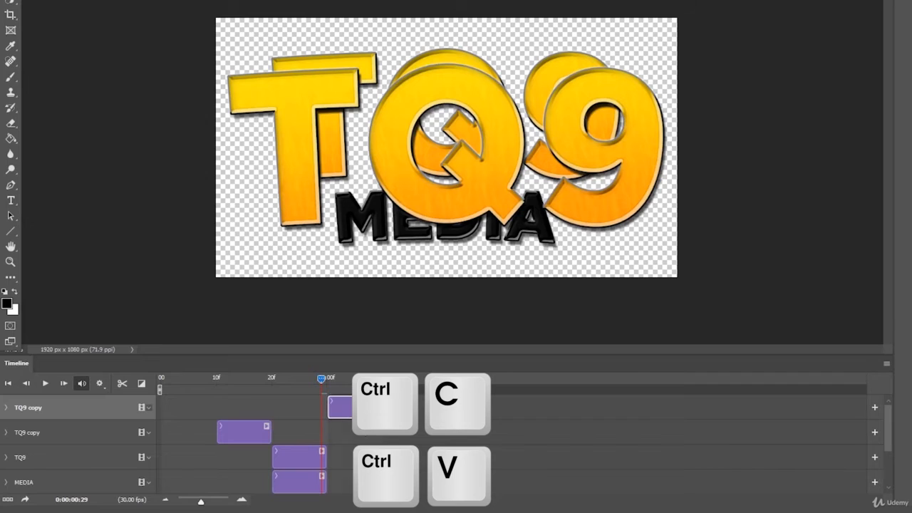
{"action": "left_click", "coordinate": [400, 435]}
Duplicate the last TQ9 copy clip with the second TQ9 and MEDIA pair, placing the duplicates from 01:10f to 02:00f.
{"action": "left_click", "coordinate": [346, 406]}
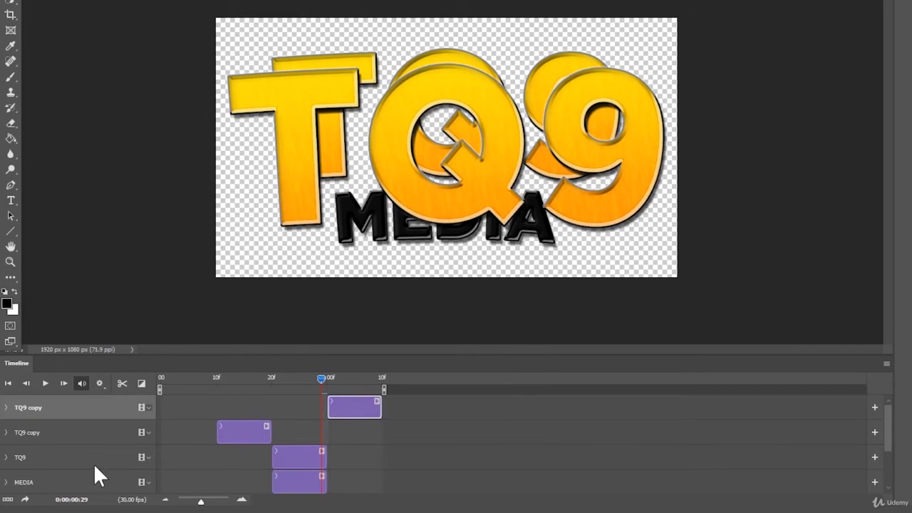
{"action": "left_click", "coordinate": [109, 453], "text": "shift"}
{"action": "left_click", "coordinate": [108, 474], "text": "shift"}
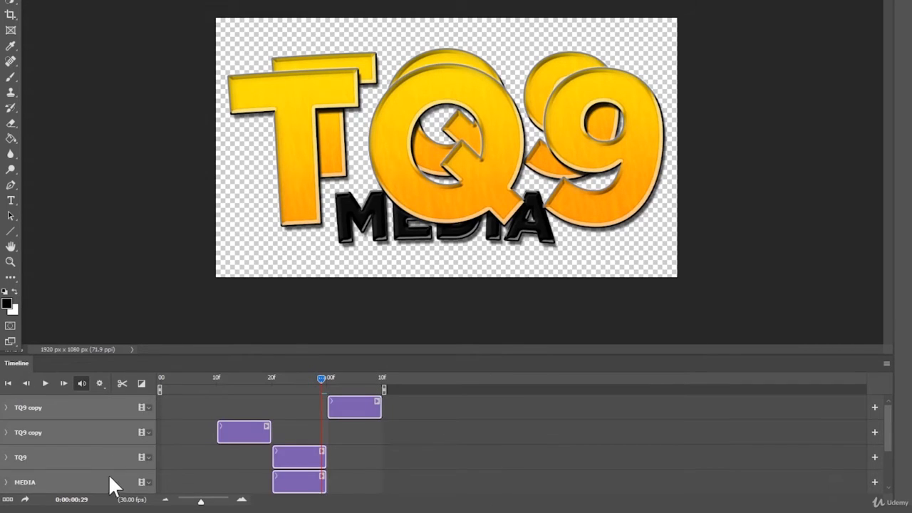
{"action": "left_click", "coordinate": [111, 429], "text": "ctrl"}
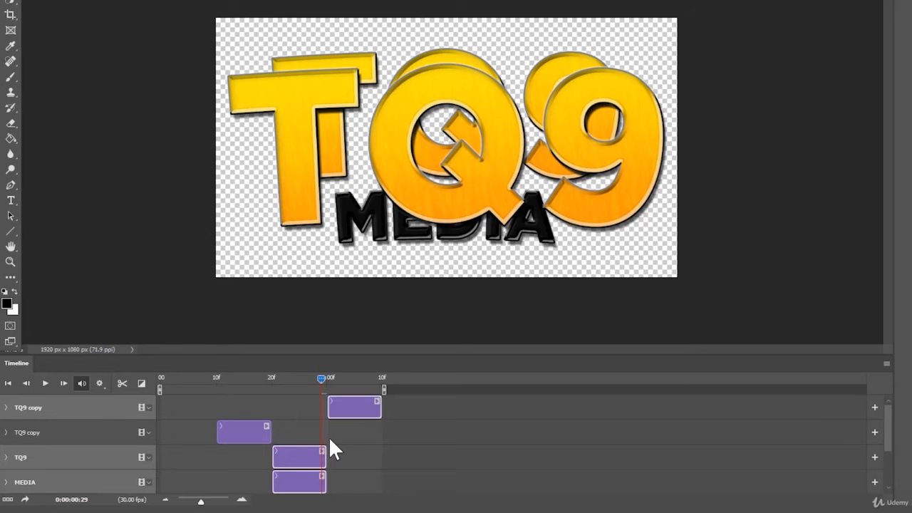
{"action": "key", "text": "ctrl+v"}
{"action": "left_click_drag", "start_coordinate": [178, 454], "coordinate": [403, 454]}
Play the extended two-second animation from the first frame.
{"action": "left_click_drag", "start_coordinate": [322, 376], "coordinate": [75, 382]}
{"action": "key", "text": "space"}
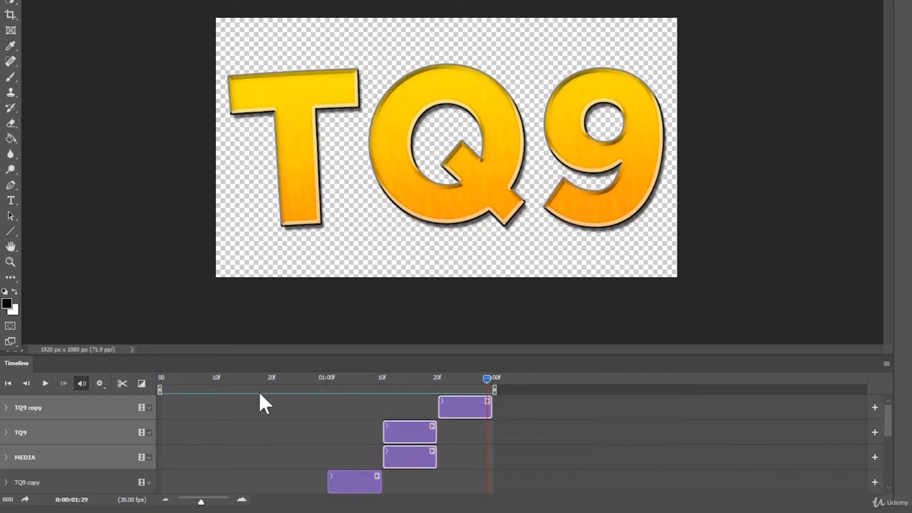
{"action": "left_click_drag", "start_coordinate": [250, 385], "coordinate": [88, 394]}
{"action": "key", "text": "space"}
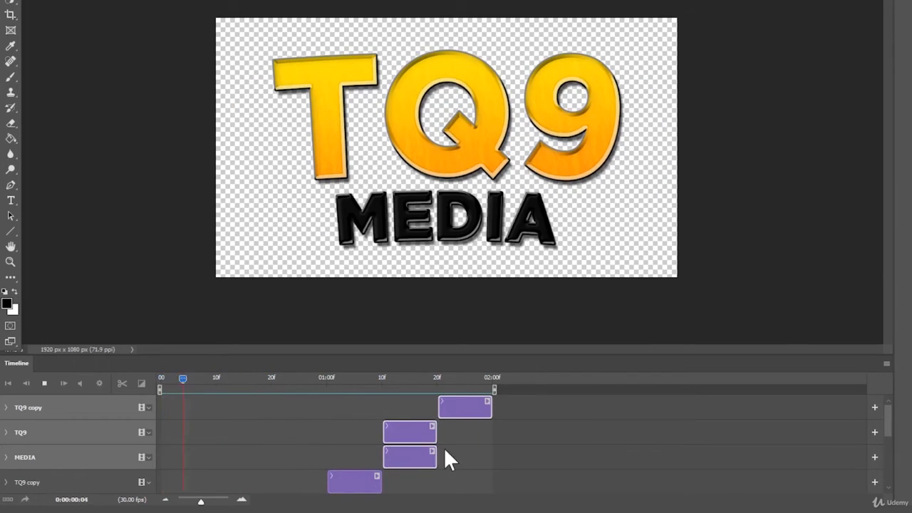
{"action": "key", "text": "space"}
Inspect the staggered clips on the lower tracks and replay the whole animation, finishing back at the first frame.
{"action": "scroll", "coordinate": [374, 402], "scroll_direction": "down", "scroll_amount": 2}
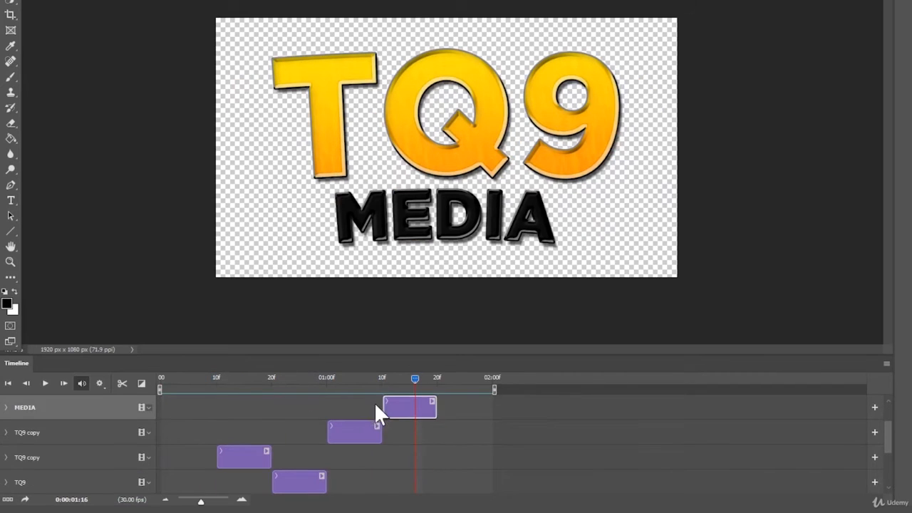
{"action": "left_click_drag", "start_coordinate": [360, 378], "coordinate": [323, 385]}
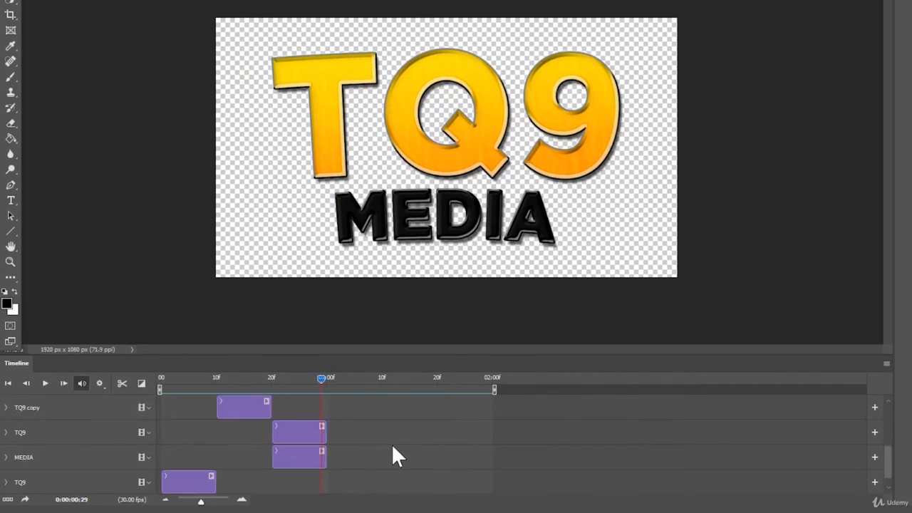
{"action": "scroll", "coordinate": [391, 443], "scroll_direction": "up", "scroll_amount": 1}
{"action": "left_click_drag", "start_coordinate": [319, 373], "coordinate": [130, 389]}
{"action": "scroll", "coordinate": [350, 411], "scroll_direction": "up", "scroll_amount": 2}
{"action": "key", "text": "space"}
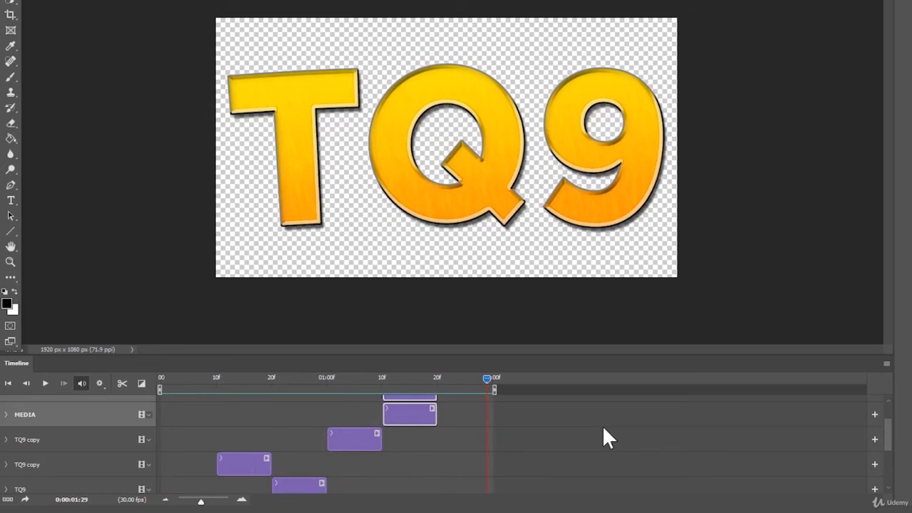
{"action": "key", "text": "space"}
{"action": "left_click", "coordinate": [8, 383]}
Make the timeline panel taller so more layer tracks fit in it.
{"action": "scroll", "coordinate": [512, 444], "scroll_direction": "down", "scroll_amount": 2}
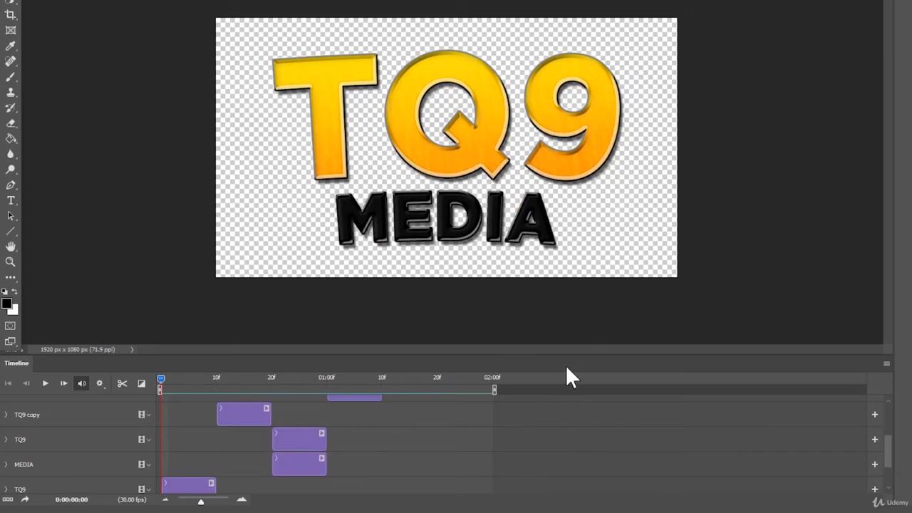
{"action": "left_click_drag", "start_coordinate": [577, 353], "coordinate": [582, 304]}
{"action": "scroll", "coordinate": [561, 385], "scroll_direction": "up", "scroll_amount": 2}
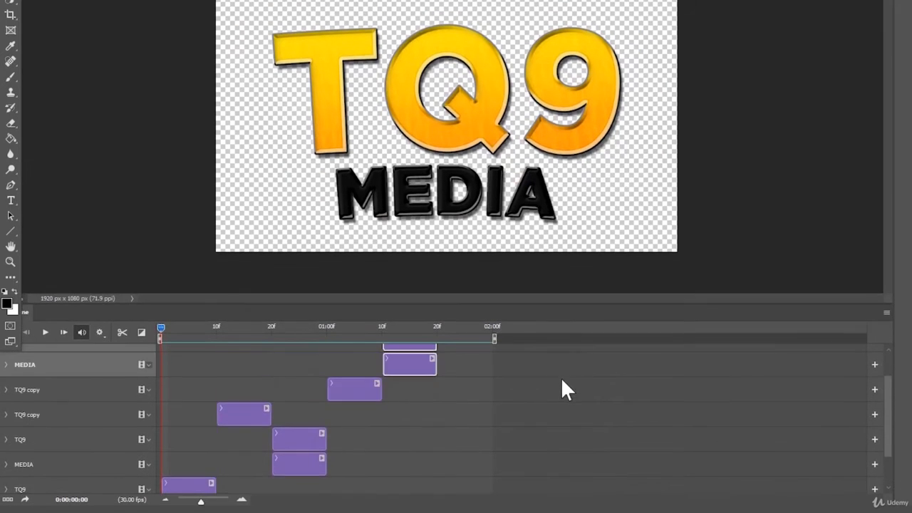
Replay the animation, scrub through its first ten frames, and return to the first frame to inspect the lower tracks.
{"action": "key", "text": "space"}
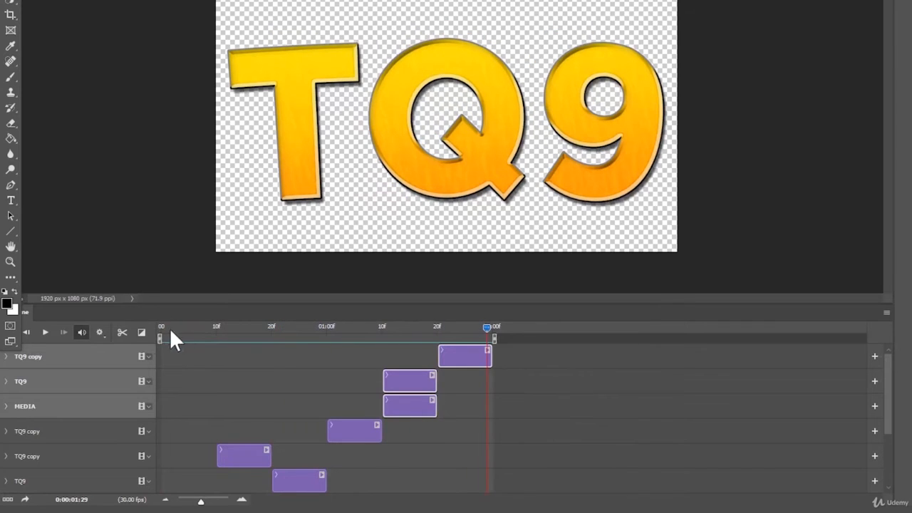
{"action": "left_click_drag", "start_coordinate": [170, 328], "coordinate": [141, 335]}
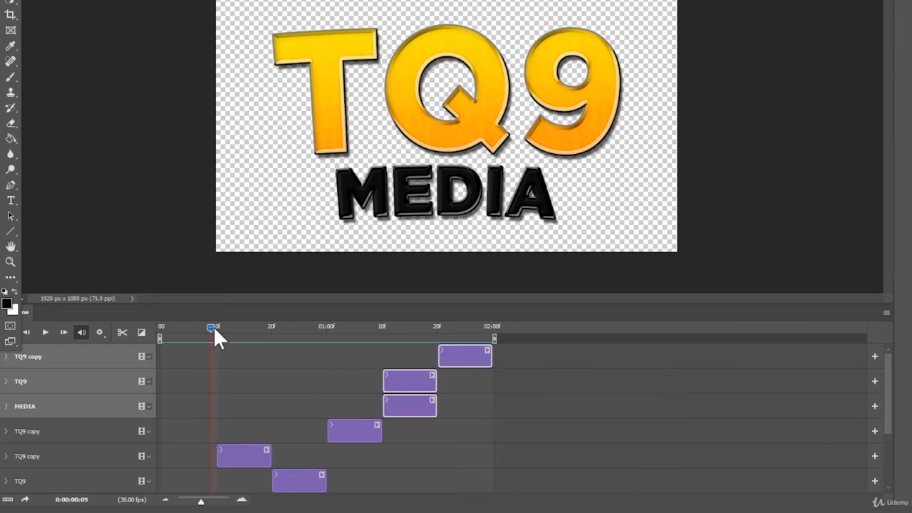
{"action": "left_click_drag", "start_coordinate": [214, 329], "coordinate": [143, 352]}
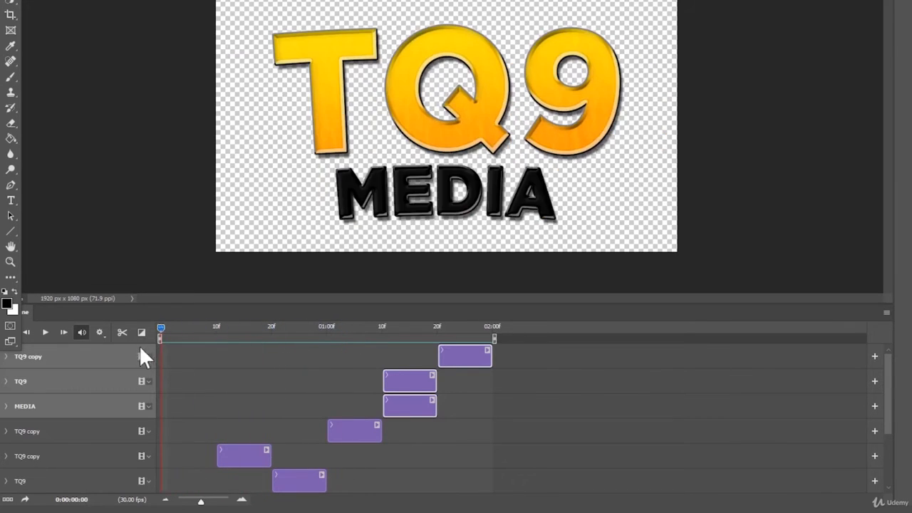
{"action": "scroll", "coordinate": [297, 387], "scroll_direction": "down", "scroll_amount": 3}
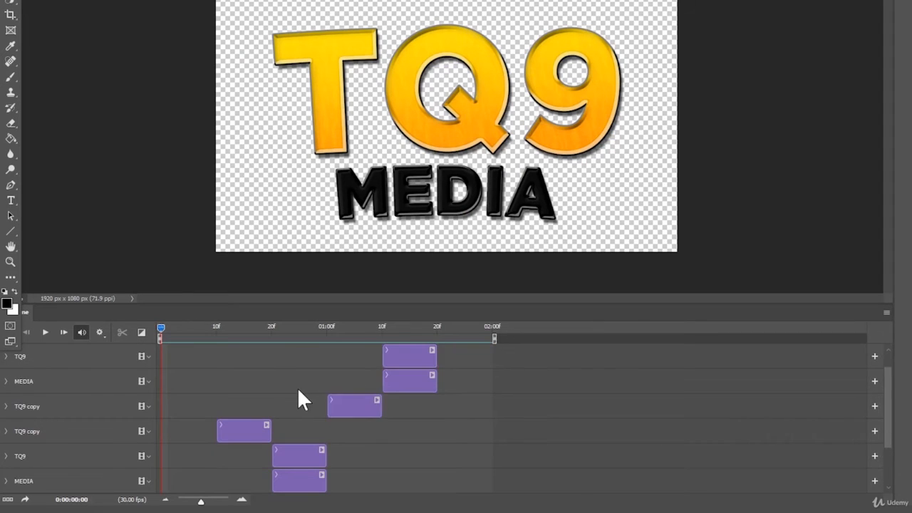
Try a 1 s Fade transition on the start of the TQ9 copy clip at frame 10, and preview it.
{"action": "left_click", "coordinate": [141, 332]}
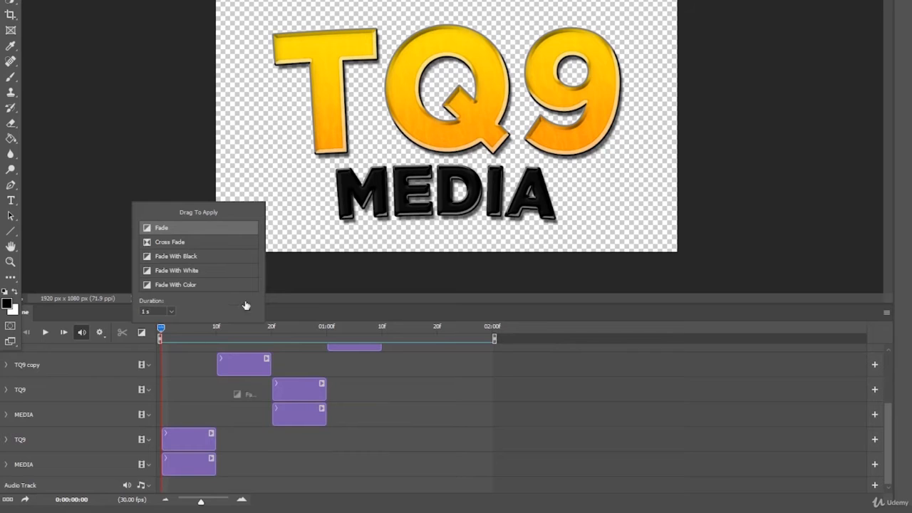
{"action": "left_click_drag", "start_coordinate": [246, 305], "coordinate": [245, 373]}
{"action": "left_click", "coordinate": [391, 401]}
{"action": "key", "text": "space"}
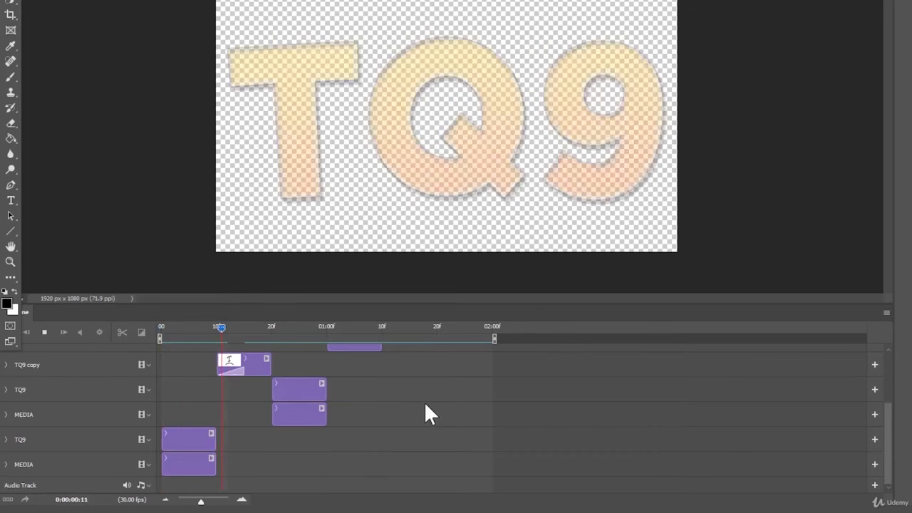
{"action": "key", "text": "space"}
{"action": "key", "text": "ctrl+z"}
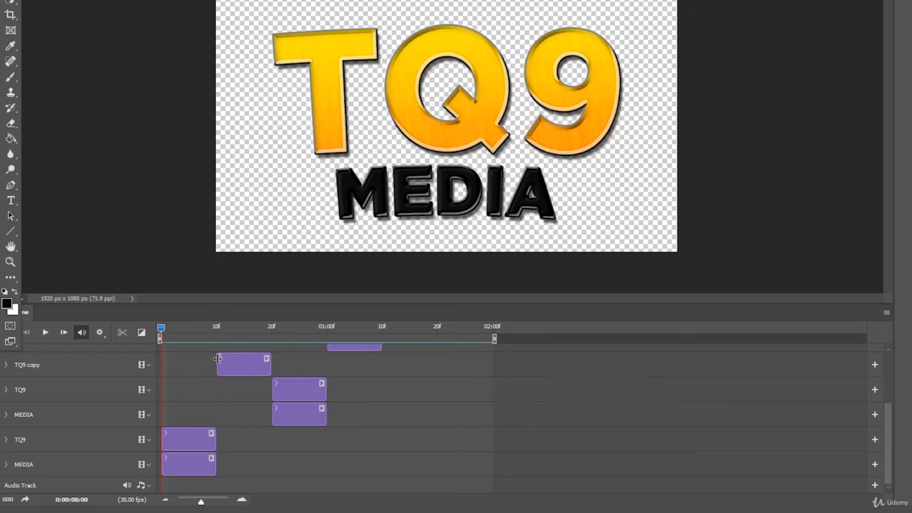
Extend the start of the TQ9 copy clip back to about frame 7 so it overlaps the first TQ9 and MEDIA clips.
{"action": "left_click_drag", "start_coordinate": [218, 359], "coordinate": [121, 341]}
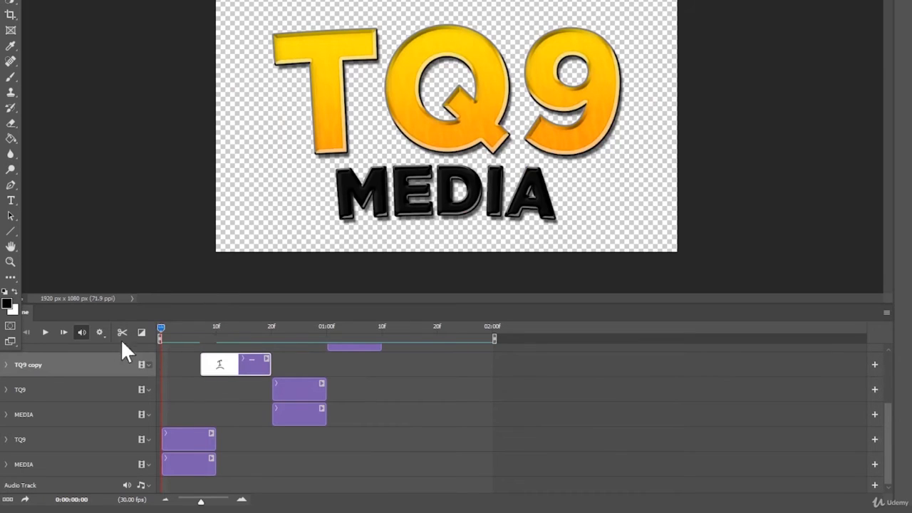
Try a 1 s Fade transition on the start of the extended TQ9 copy clip and preview the animation.
{"action": "left_click", "coordinate": [141, 332]}
{"action": "left_click_drag", "start_coordinate": [175, 228], "coordinate": [211, 365]}
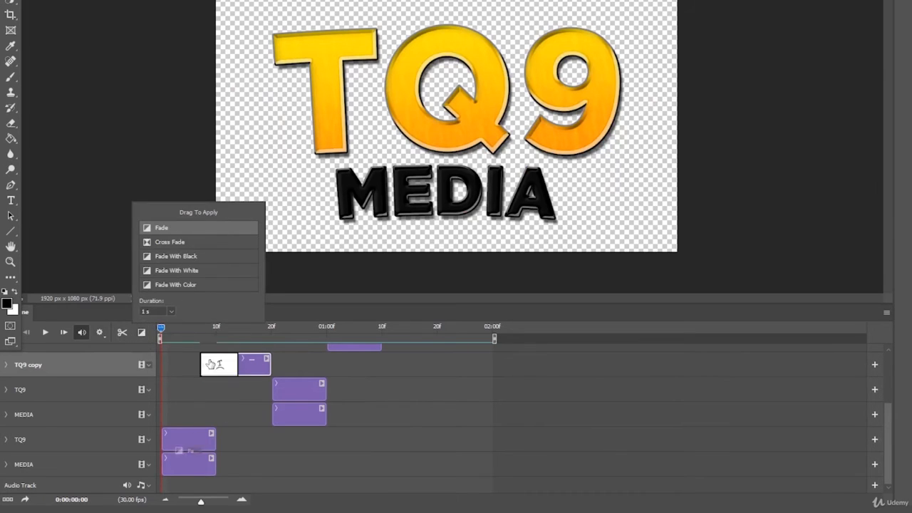
{"action": "left_click", "coordinate": [418, 428]}
{"action": "key", "text": "space"}
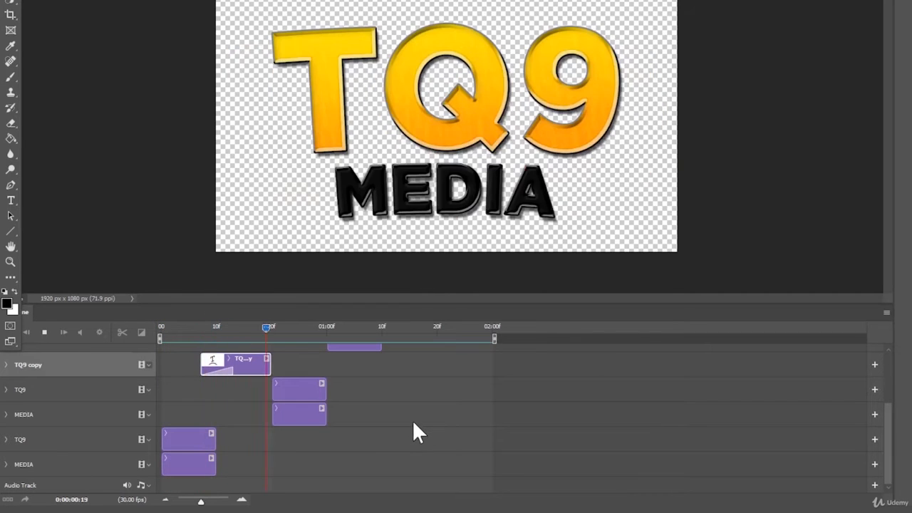
{"action": "key", "text": "space"}
Undo the fade and the TQ9 copy clip extension, and replay the animation from the first frame.
{"action": "key", "text": "ctrl+z"}
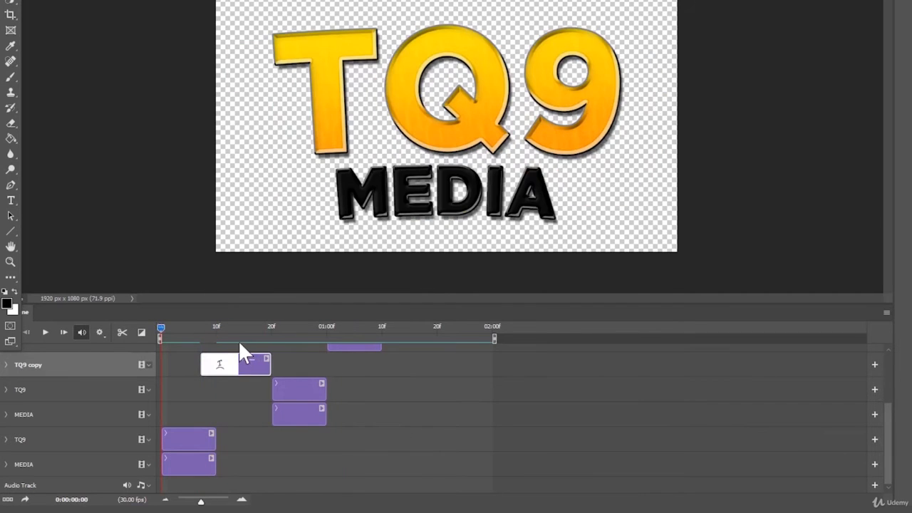
{"action": "key", "text": "ctrl+z"}
{"action": "left_click_drag", "start_coordinate": [212, 329], "coordinate": [113, 343]}
{"action": "key", "text": "space"}
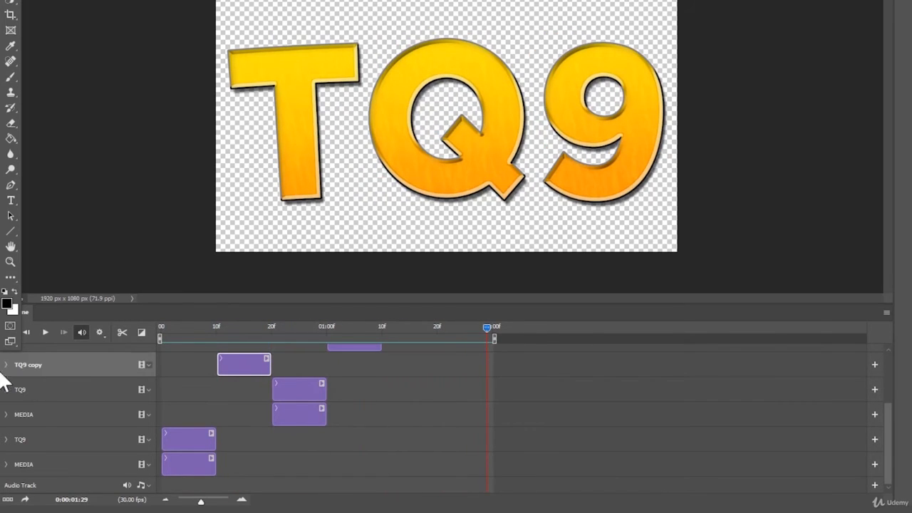
Review the available timeline transitions without applying any, play the animation through, and return to the first frame.
{"action": "left_click_drag", "start_coordinate": [193, 327], "coordinate": [118, 335]}
{"action": "left_click", "coordinate": [141, 332]}
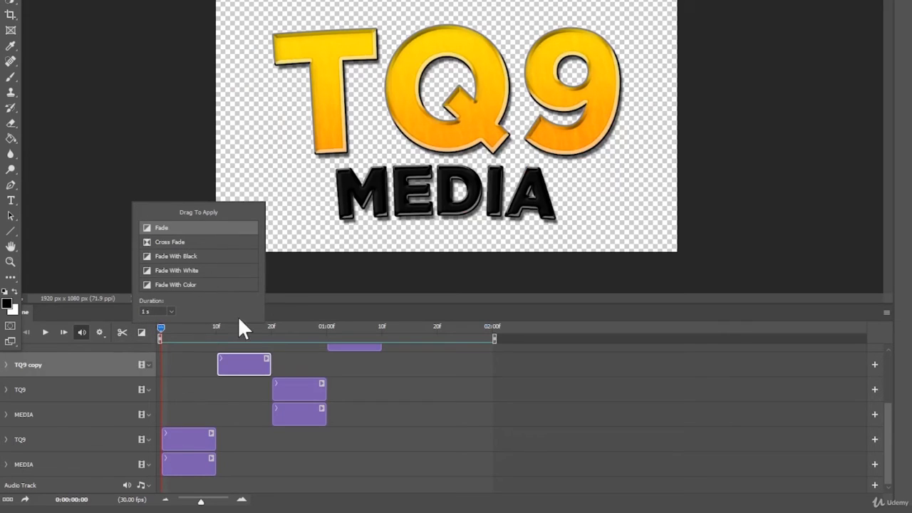
{"action": "left_click", "coordinate": [409, 399]}
{"action": "key", "text": "space"}
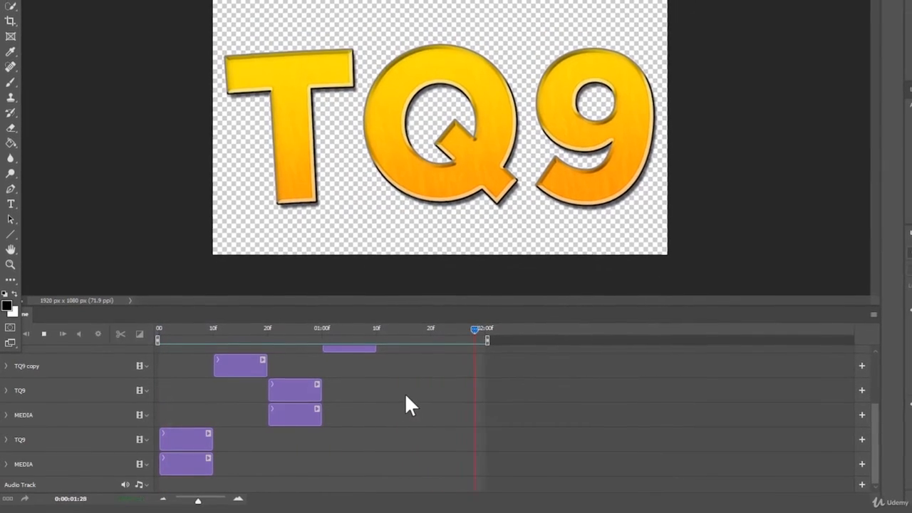
{"action": "left_click_drag", "start_coordinate": [279, 331], "coordinate": [129, 337]}
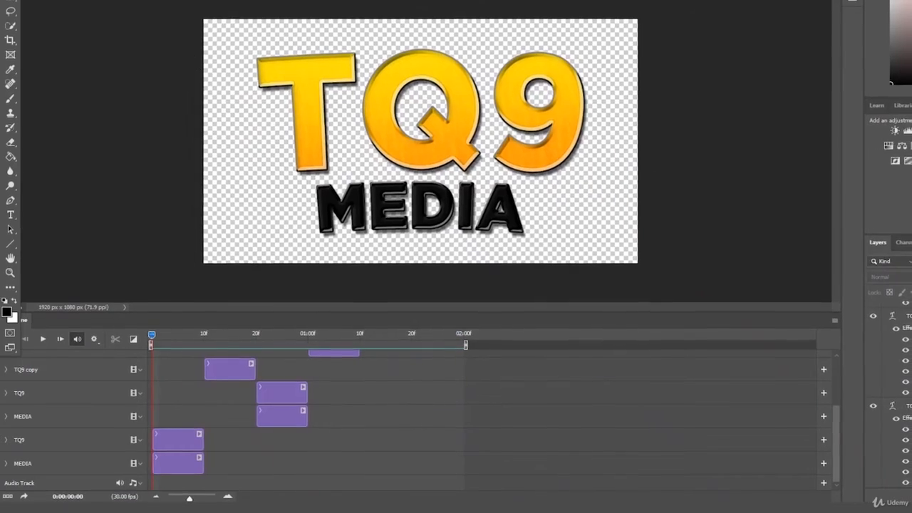
Check that the Timeline panel is enabled in the workspace, replay the animation, and rewind it to the start.
{"action": "left_click", "coordinate": [214, 0]}
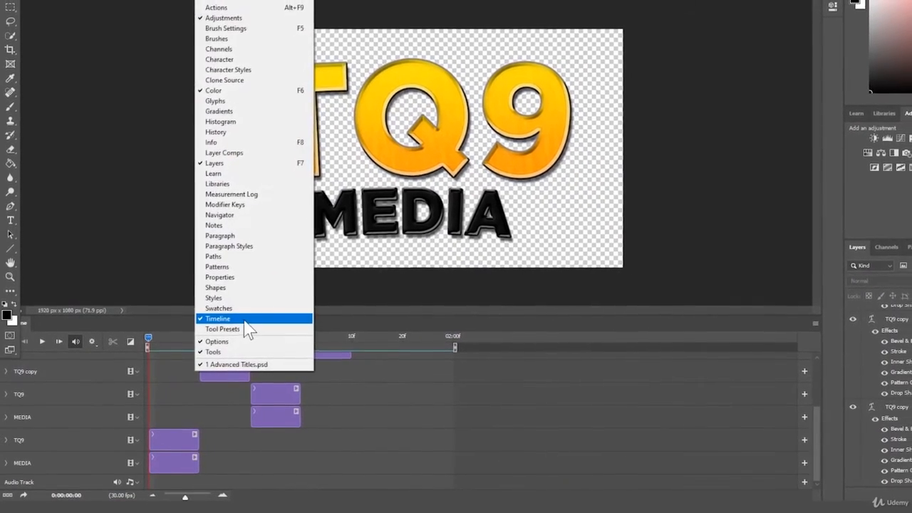
{"action": "left_click", "coordinate": [446, 420]}
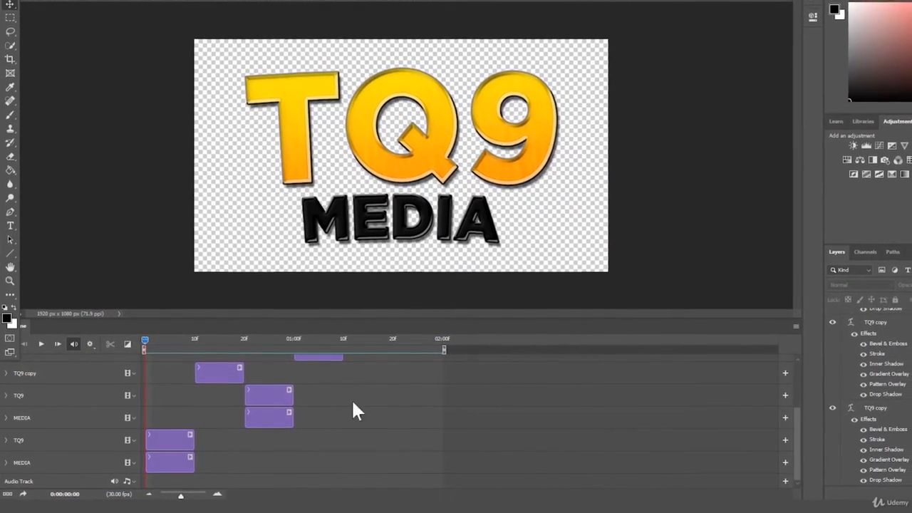
{"action": "key", "text": "space"}
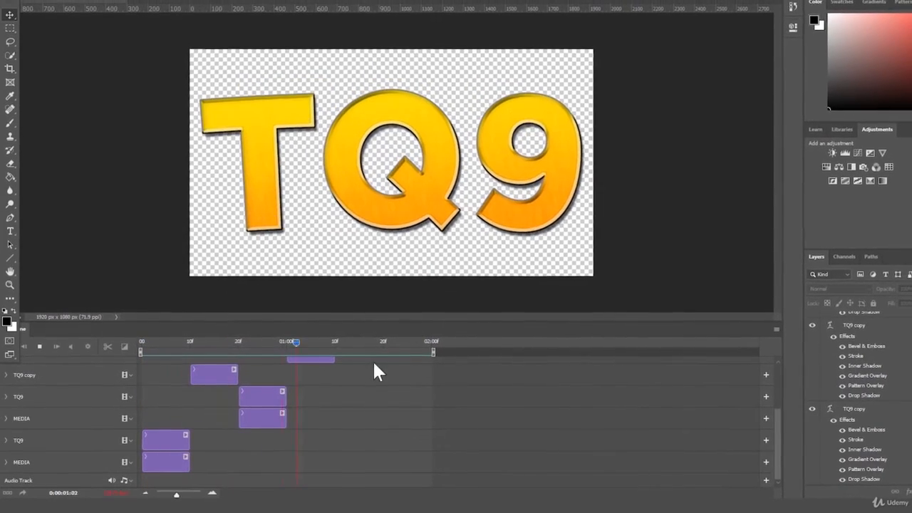
{"action": "left_click_drag", "start_coordinate": [360, 342], "coordinate": [101, 347]}
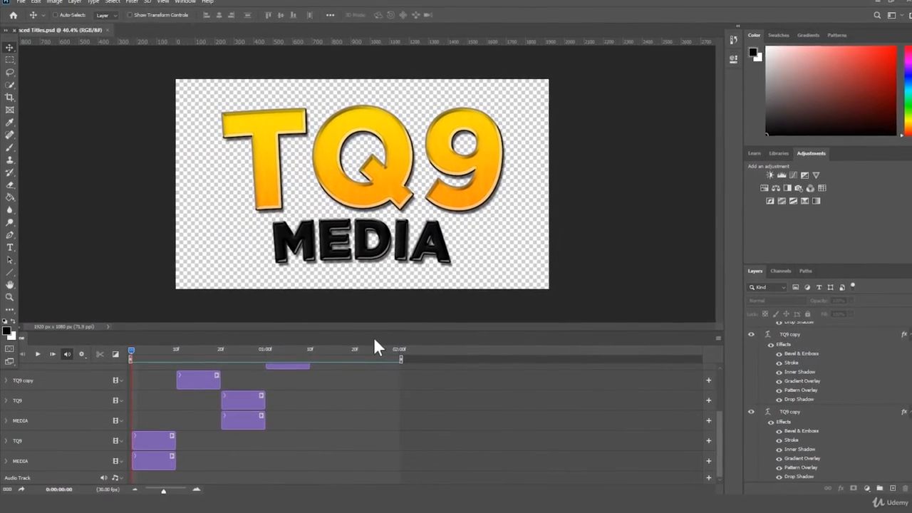
Save the animation as a GIF named TQ9 Flicker, using the Local (Selective) palette with 256 colors and transparency.
{"action": "key", "text": "ctrl+shift+s"}
{"action": "left_click", "coordinate": [152, 264]}
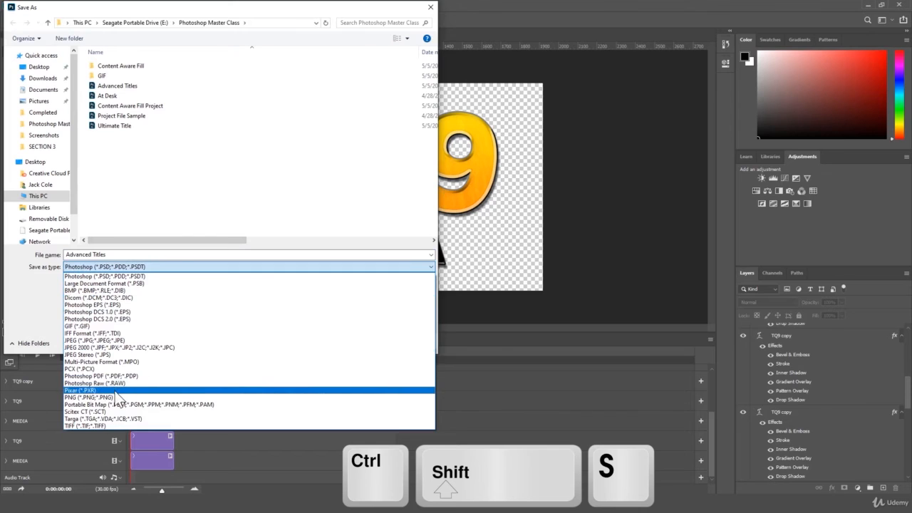
{"action": "left_click", "coordinate": [112, 325]}
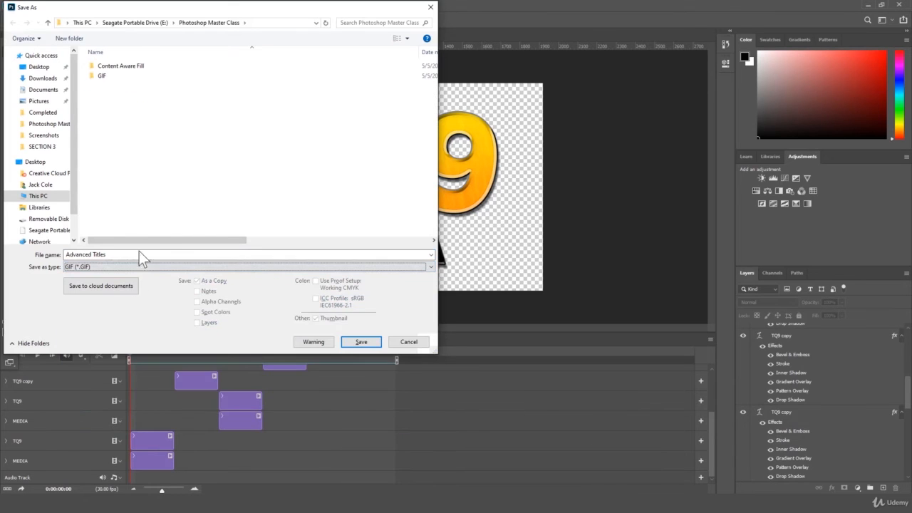
{"action": "left_click", "coordinate": [149, 250]}
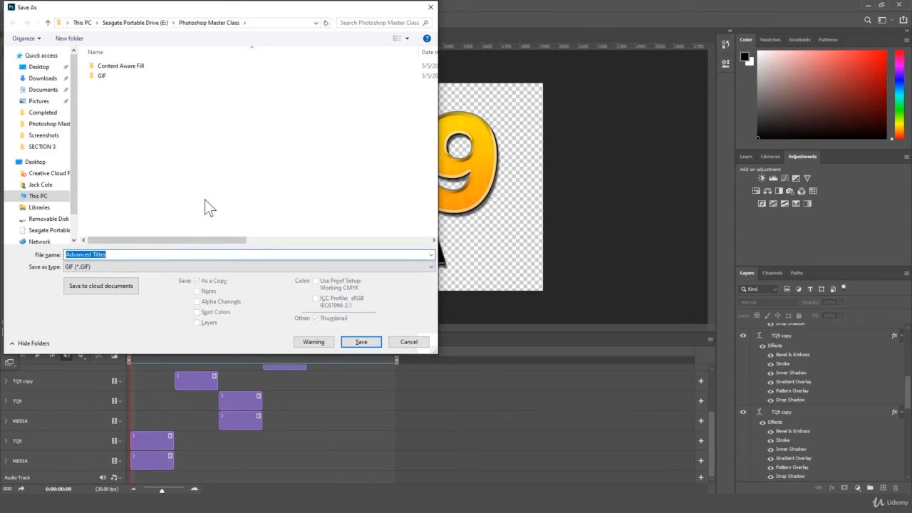
{"action": "type", "text": "TQ"}
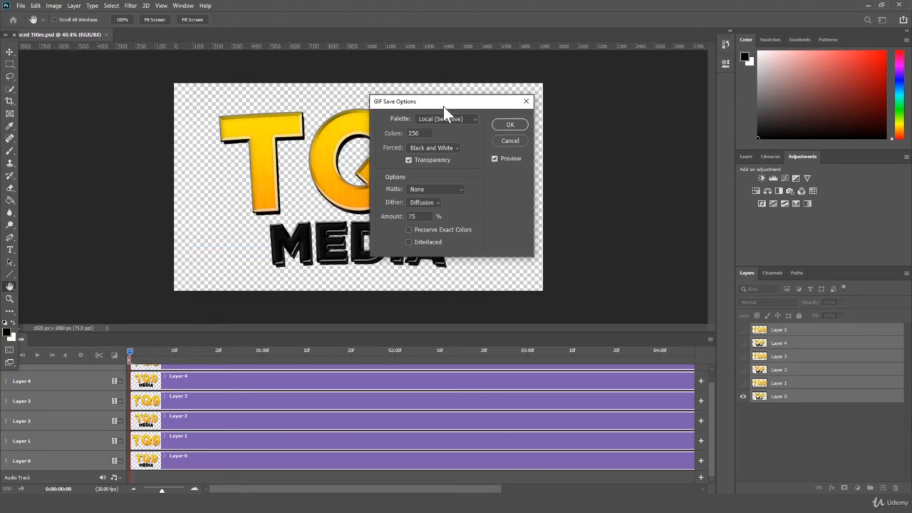
{"action": "left_click", "coordinate": [509, 125]}
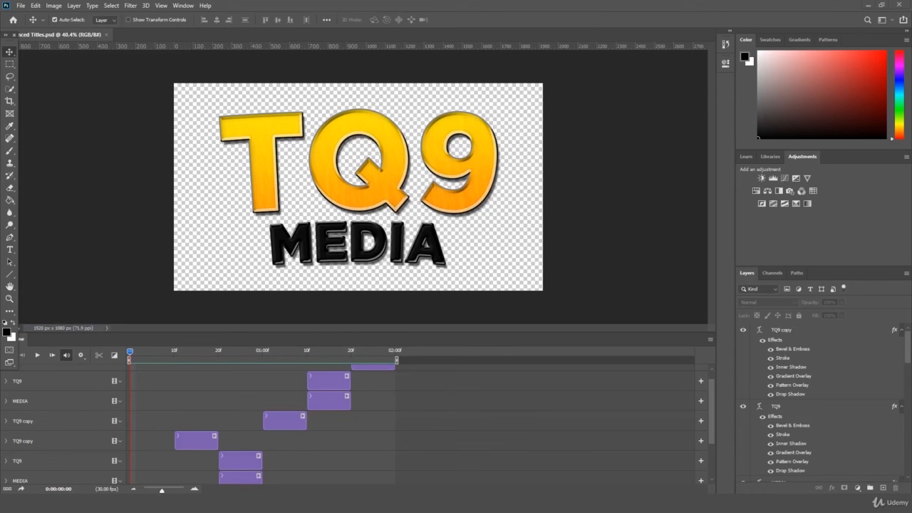
Switch to File Explorer and enlarge the Photoshop Master Class folder window to fit all its files.
{"action": "left_click_drag", "start_coordinate": [911, 155], "coordinate": [397, 118]}
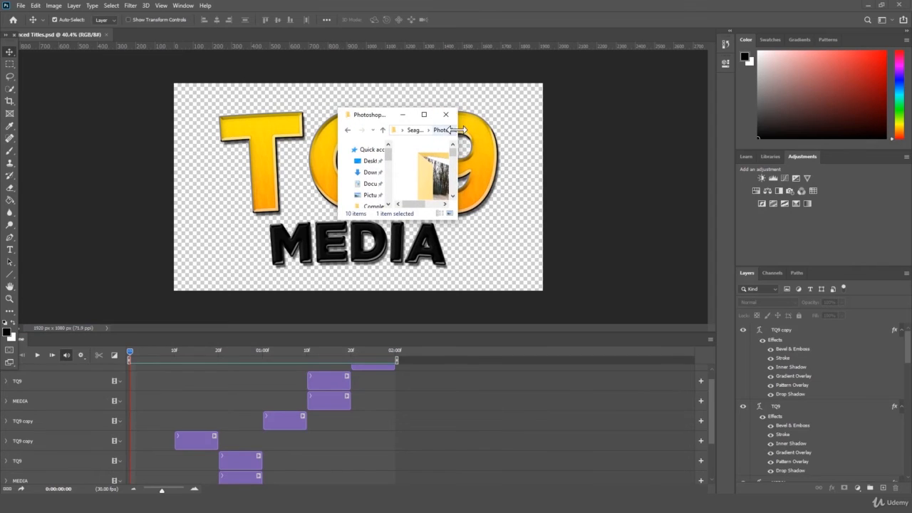
{"action": "left_click_drag", "start_coordinate": [456, 130], "coordinate": [710, 131]}
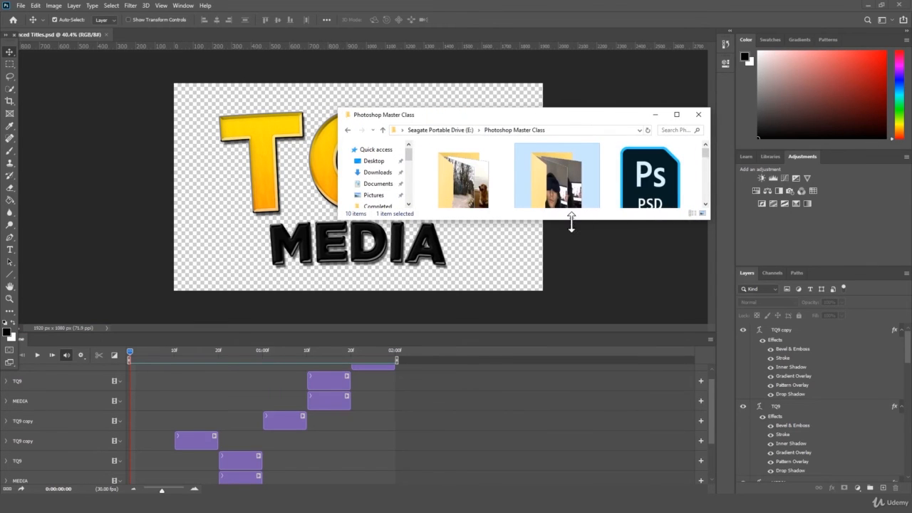
{"action": "left_click_drag", "start_coordinate": [571, 220], "coordinate": [591, 477]}
{"action": "left_click_drag", "start_coordinate": [604, 108], "coordinate": [604, 2]}
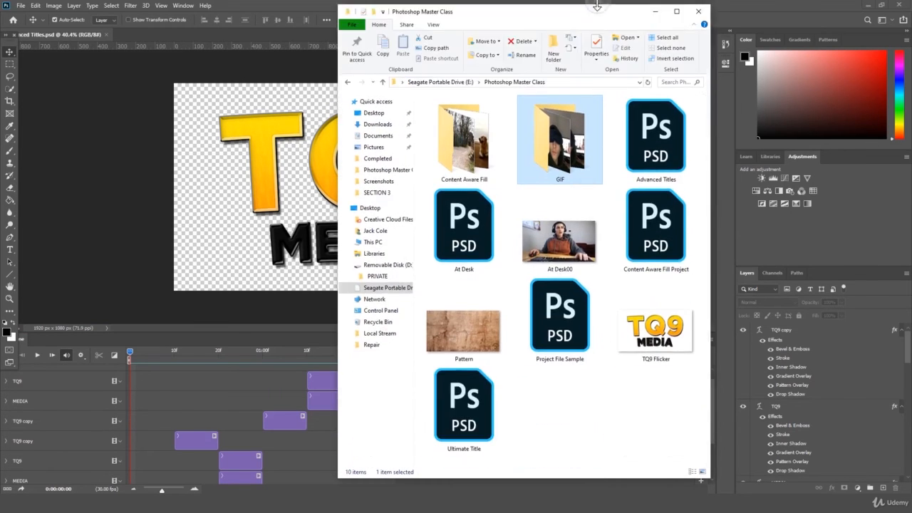
Open the TQ9 Flicker GIF in Photos to watch it loop, close it, and switch back to Photoshop.
{"action": "left_click", "coordinate": [658, 322]}
{"action": "double_click", "coordinate": [657, 322]}
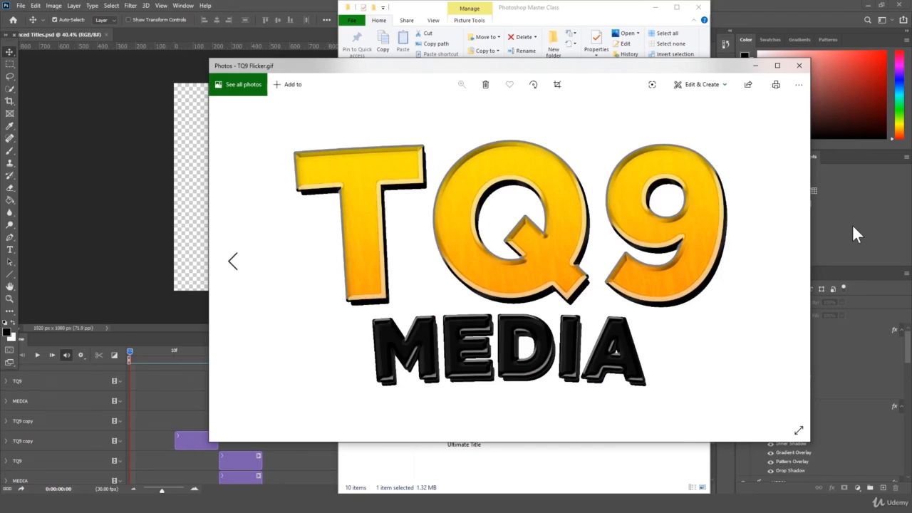
{"action": "left_click_drag", "start_coordinate": [584, 66], "coordinate": [430, 36]}
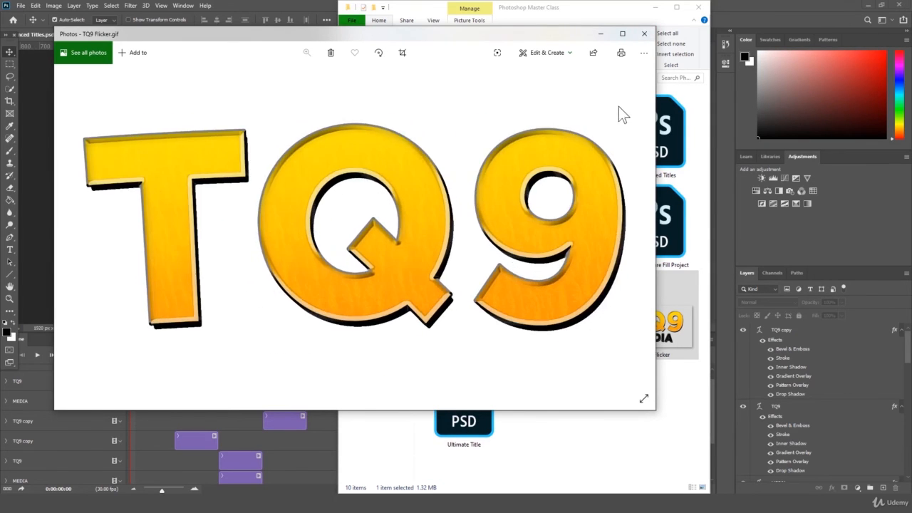
{"action": "left_click", "coordinate": [645, 34]}
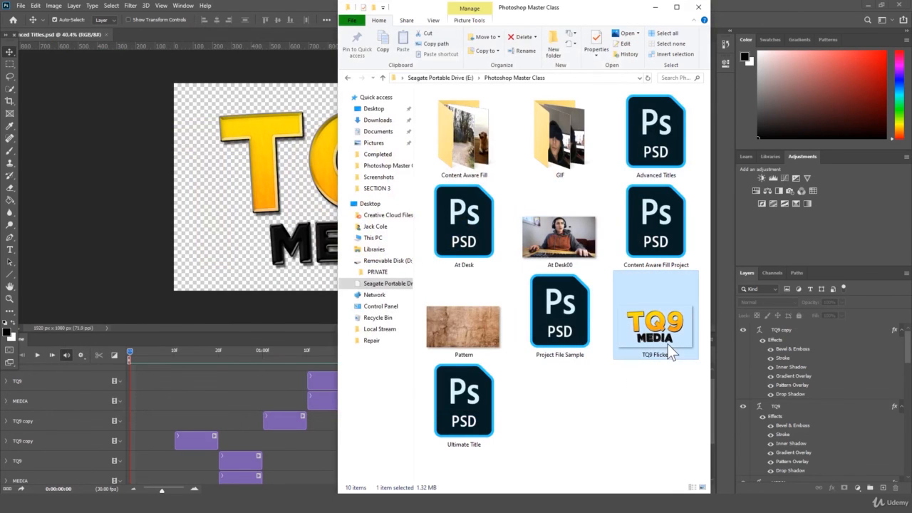
{"action": "left_click", "coordinate": [238, 292]}
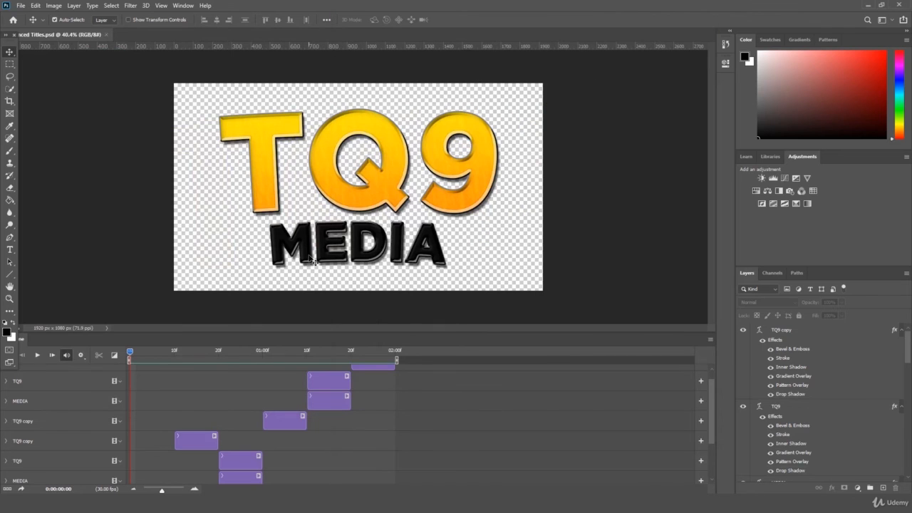
{"action": "left_click", "coordinate": [10, 299]}
{"action": "mouse_move", "coordinate": [130, 273]}
{"action": "left_mouse_down"}
{"action": "mouse_move", "coordinate": [120, 274]}
{"action": "mouse_move", "coordinate": [130, 273]}
{"action": "left_mouse_up"}
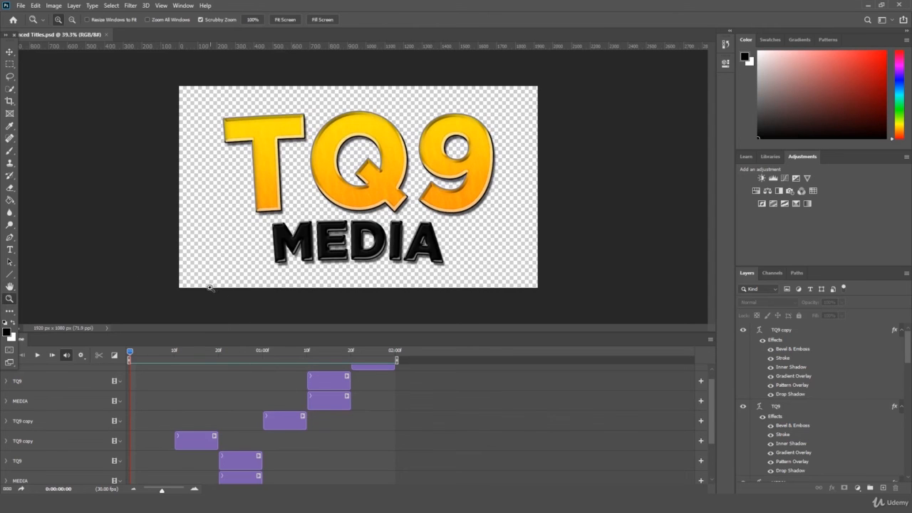
{"action": "left_click_drag", "start_coordinate": [206, 289], "coordinate": [202, 276]}
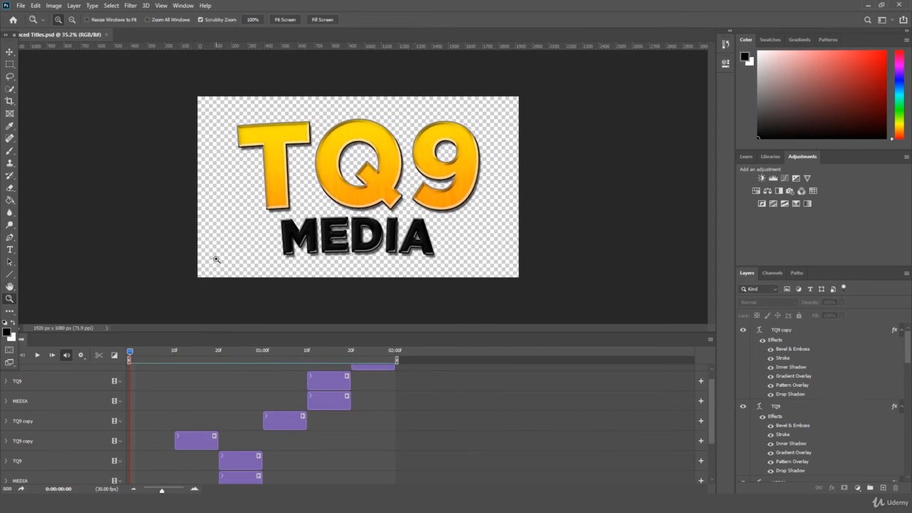